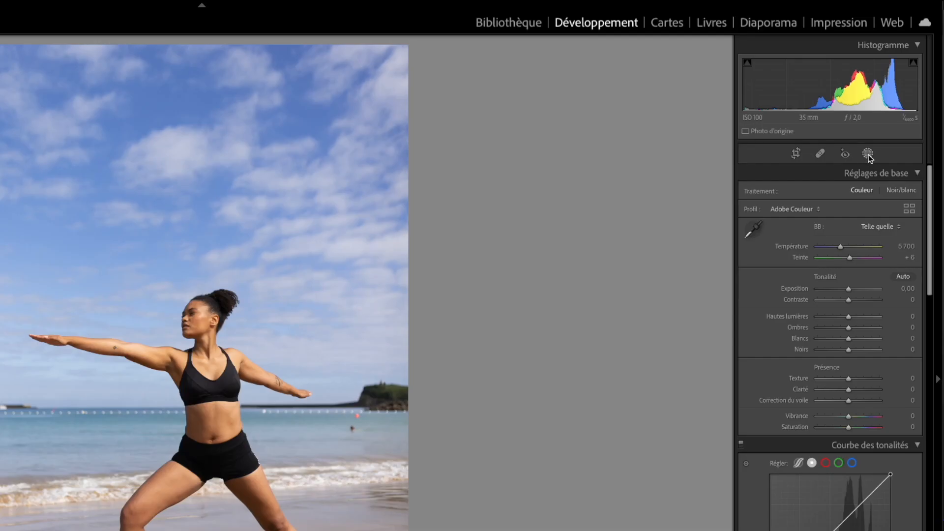
# - Create a mask that automatically selects the subject of the beach photo
pyautogui.click(868, 154)
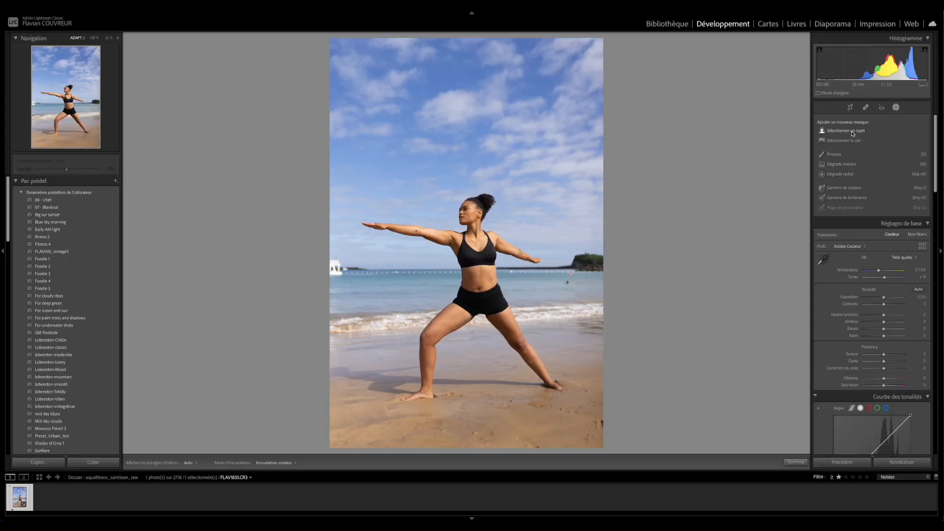
pyautogui.click(853, 132)
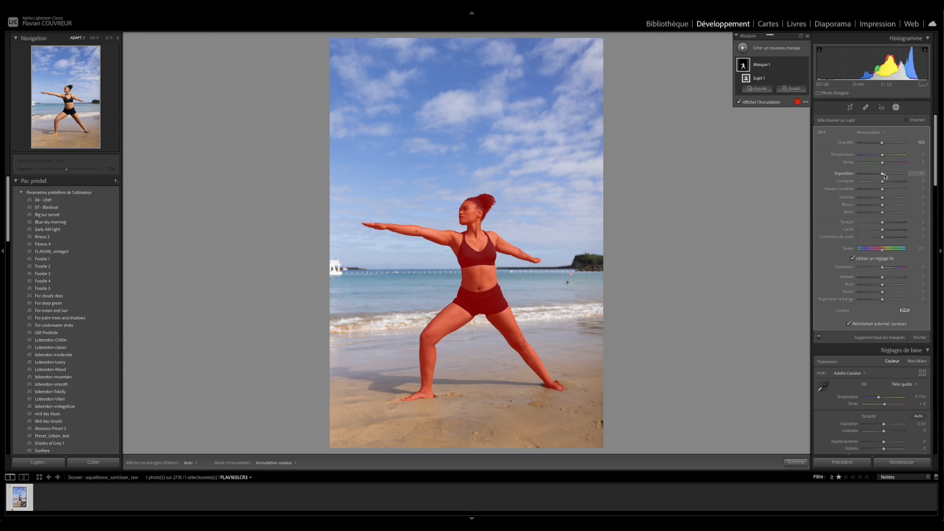
# - Set the subject mask's exposure to 0.37 and blacks to −12, with lowered highlights, raised shadows and slightly raised whites
pyautogui.moveTo(883, 175); pyautogui.dragTo(888, 176)
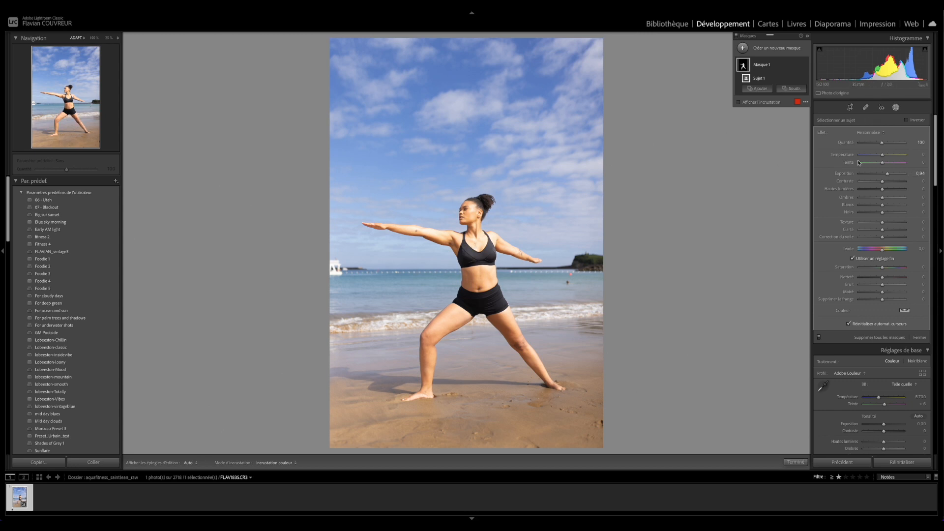
pyautogui.doubleClick(839, 175)
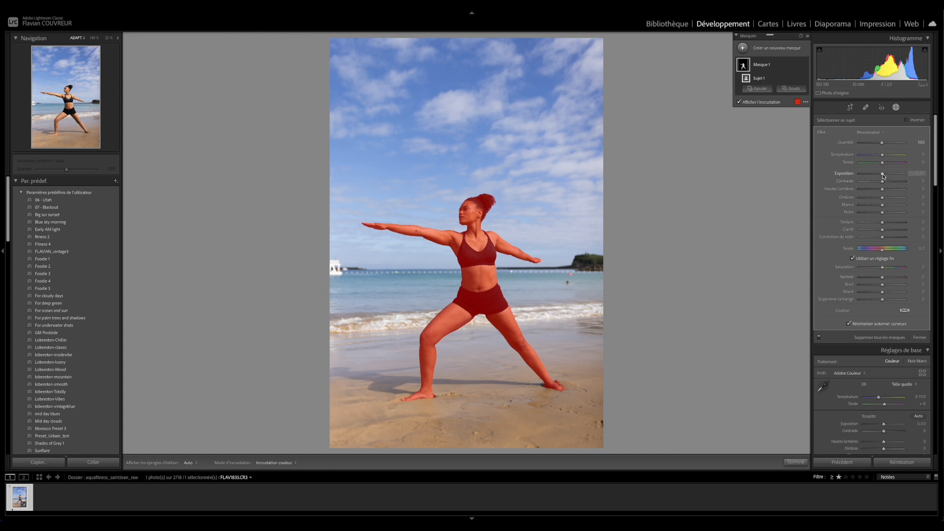
pyautogui.moveTo(882, 175); pyautogui.dragTo(890, 198)
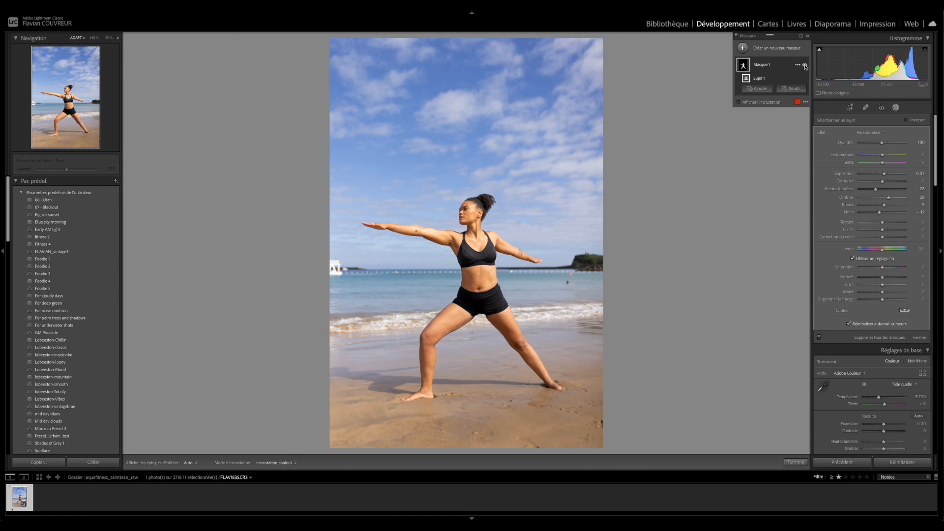
# - Compare the photo with and without the subject mask's adjustments by switching the mask's visibility off and on
pyautogui.click(805, 66)
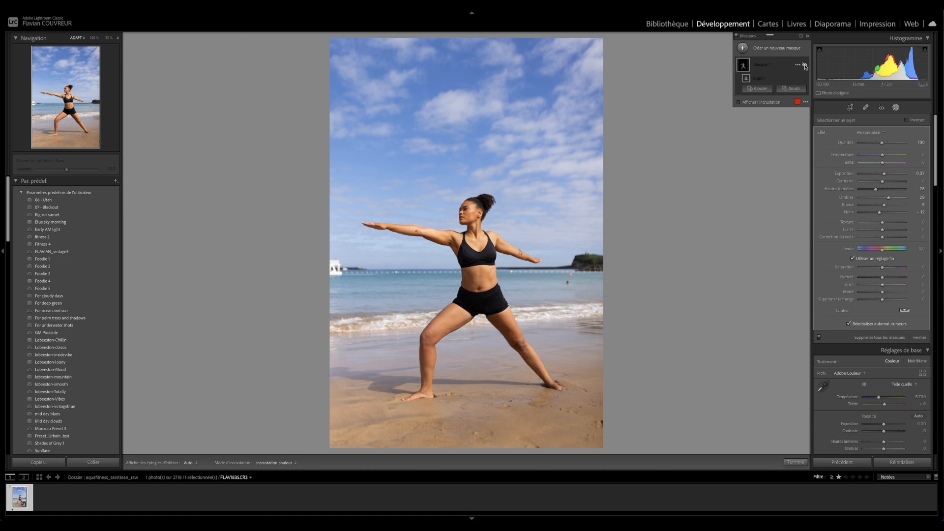
pyautogui.click(805, 65)
pyautogui.click(804, 65)
pyautogui.click(804, 65)
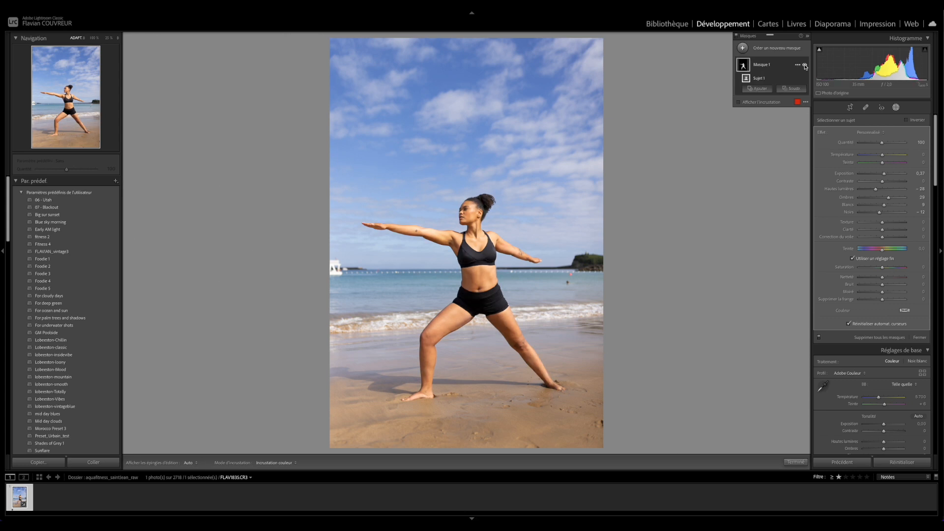
pyautogui.click(805, 66)
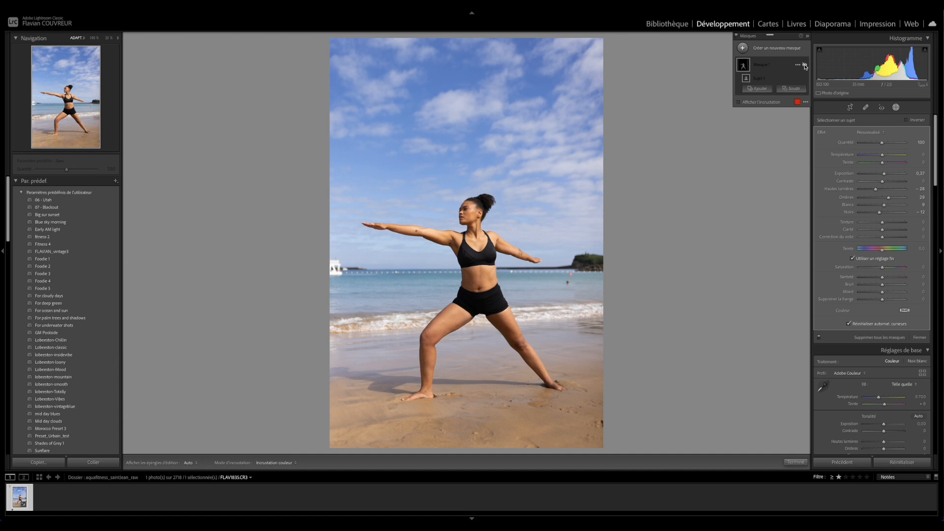
pyautogui.click(805, 65)
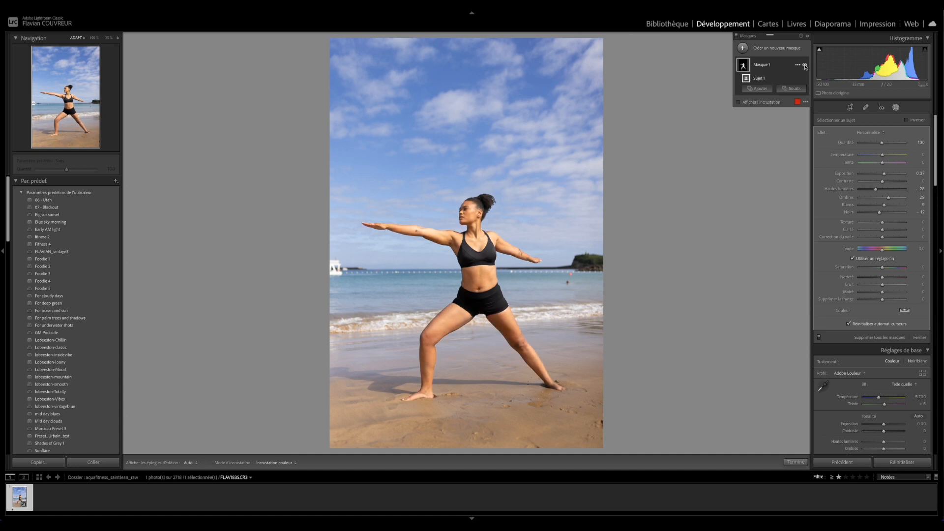
pyautogui.click(805, 66)
pyautogui.click(805, 65)
# - Add a new mask that automatically selects the sky and hide its colour overlay
pyautogui.moveTo(746, 74)
pyautogui.click(743, 48)
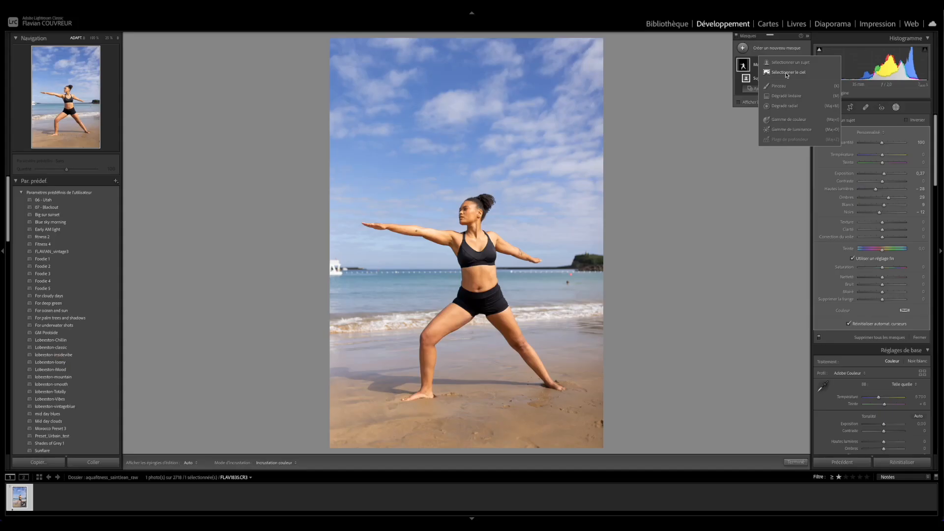
pyautogui.click(694, 99)
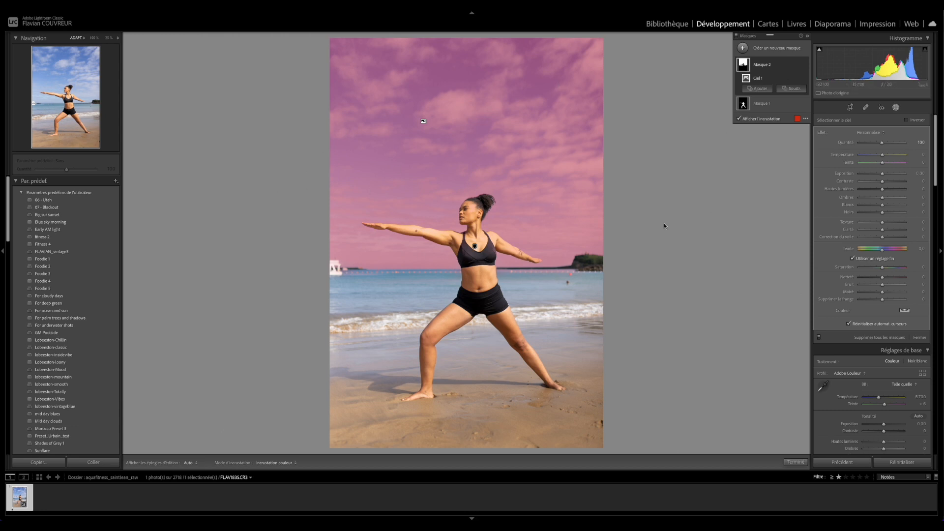
pyautogui.press('o')
# - Try darkening the sky mask to an exposure of −0.79 and reset the exposure
pyautogui.moveTo(882, 175); pyautogui.dragTo(878, 176)
pyautogui.doubleClick(879, 176)
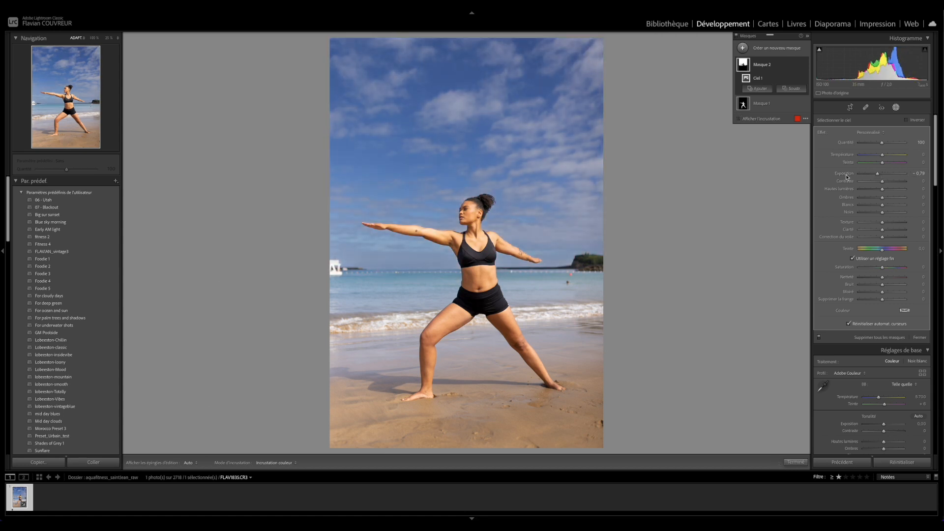
pyautogui.press('o')
pyautogui.press('o')
# - Try warming the sky mask with temperature 24 at amount 200, try a cooler temperature, and reset both sliders
pyautogui.moveTo(883, 155)
pyautogui.mouseDown()
pyautogui.moveTo(896, 157)
pyautogui.moveTo(884, 155)
pyautogui.mouseUp()
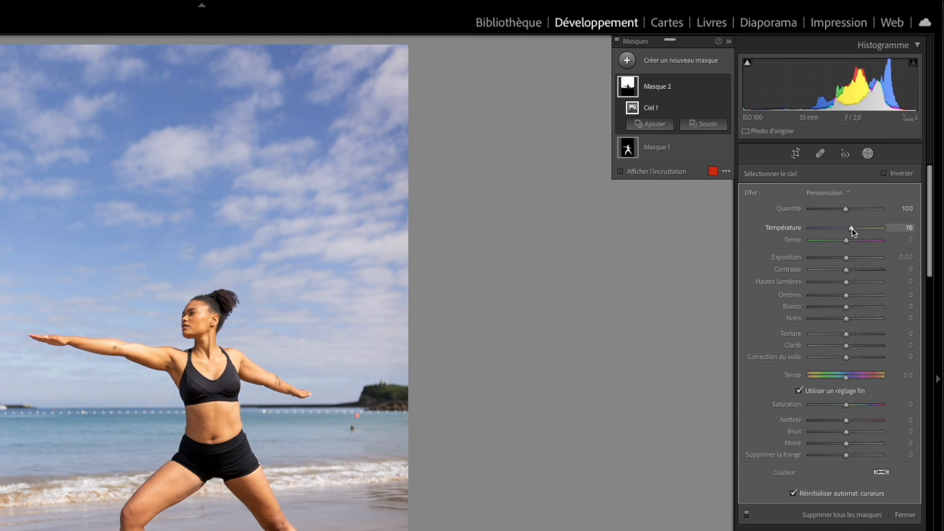
pyautogui.moveTo(851, 229); pyautogui.dragTo(854, 228)
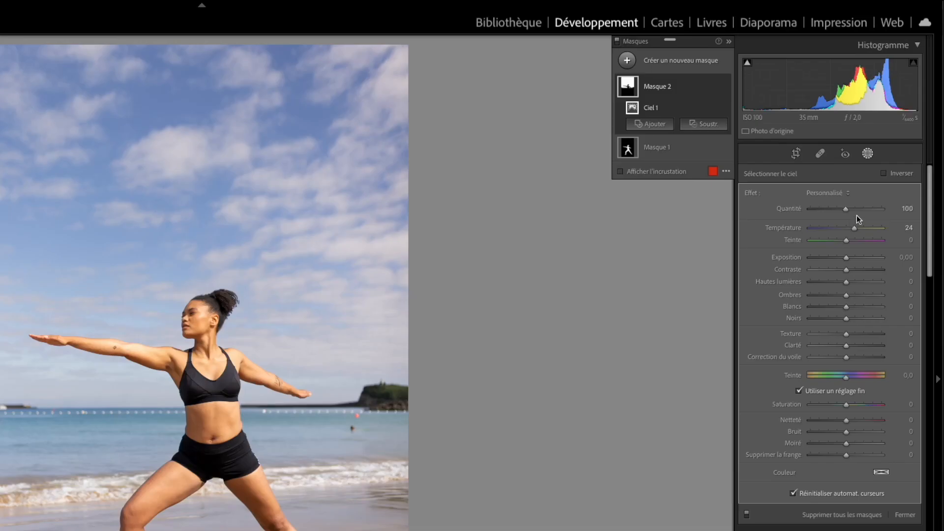
pyautogui.moveTo(846, 209); pyautogui.dragTo(892, 211)
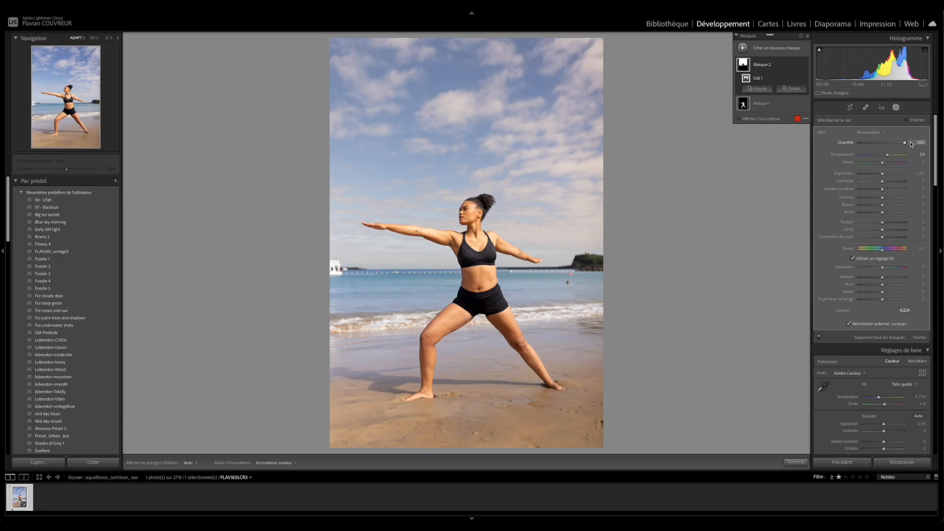
pyautogui.moveTo(910, 144); pyautogui.dragTo(890, 145)
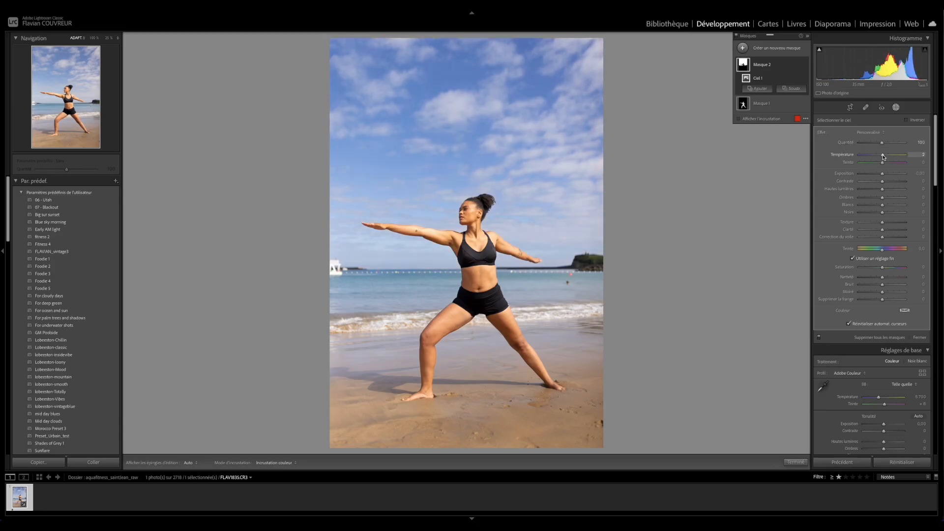
pyautogui.moveTo(883, 156); pyautogui.dragTo(878, 162)
pyautogui.doubleClick(842, 156)
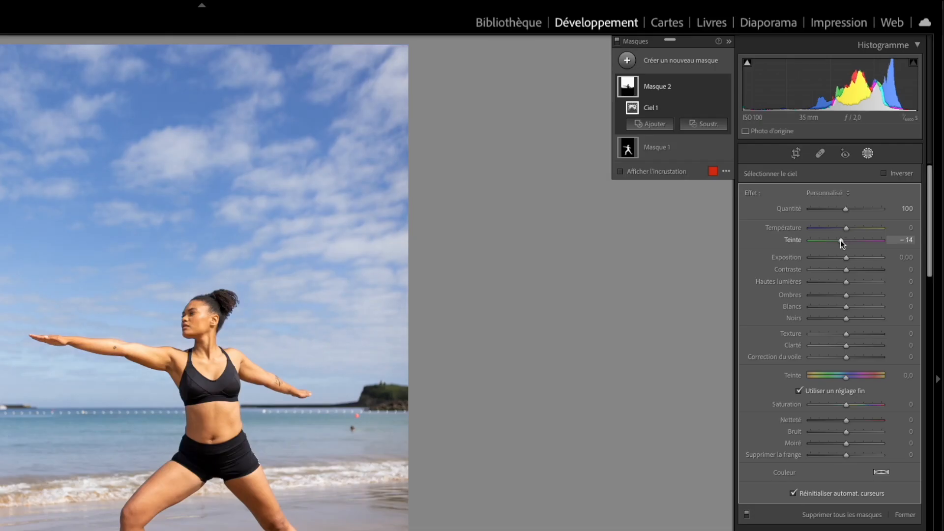
# - Set the sky mask's tint to −42, saturation to −39 and temperature to −14
pyautogui.moveTo(839, 240); pyautogui.dragTo(830, 242)
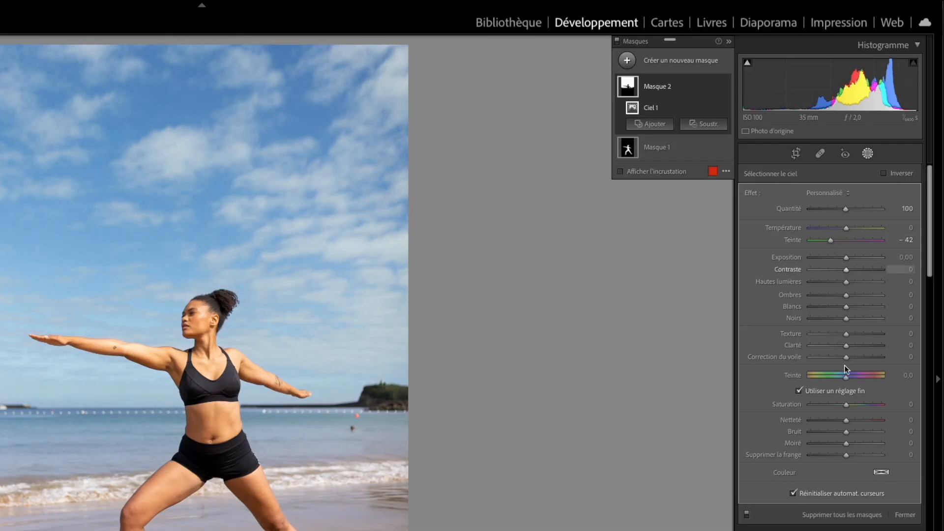
pyautogui.moveTo(843, 405); pyautogui.dragTo(830, 408)
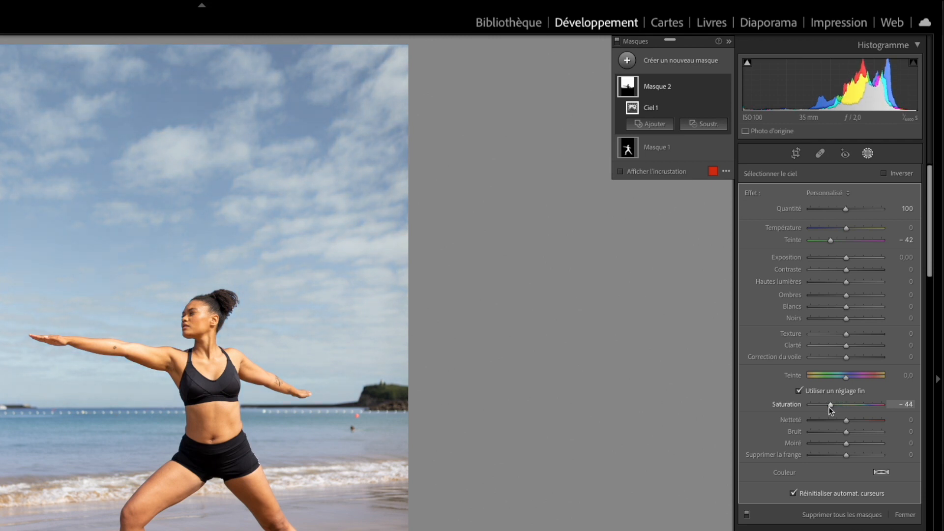
pyautogui.moveTo(847, 231); pyautogui.dragTo(844, 231)
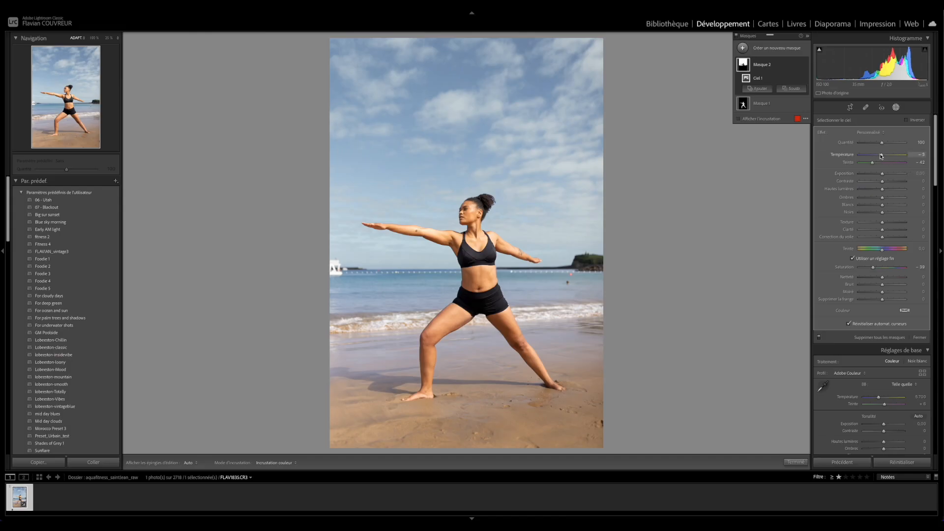
pyautogui.moveTo(881, 156); pyautogui.dragTo(879, 156)
# - Compare the sky with and without the sky mask's colour adjustments by toggling the mask's visibility
pyautogui.moveTo(805, 67)
pyautogui.click(805, 66)
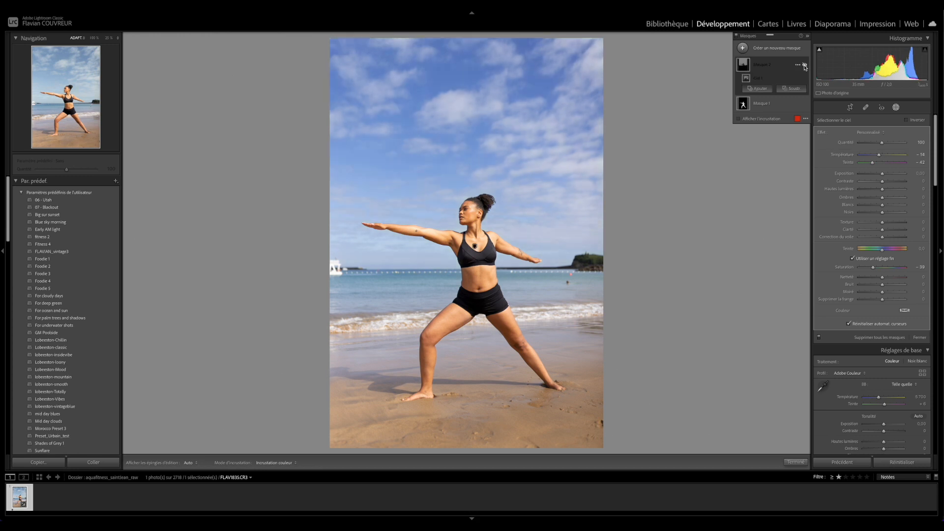
pyautogui.click(805, 66)
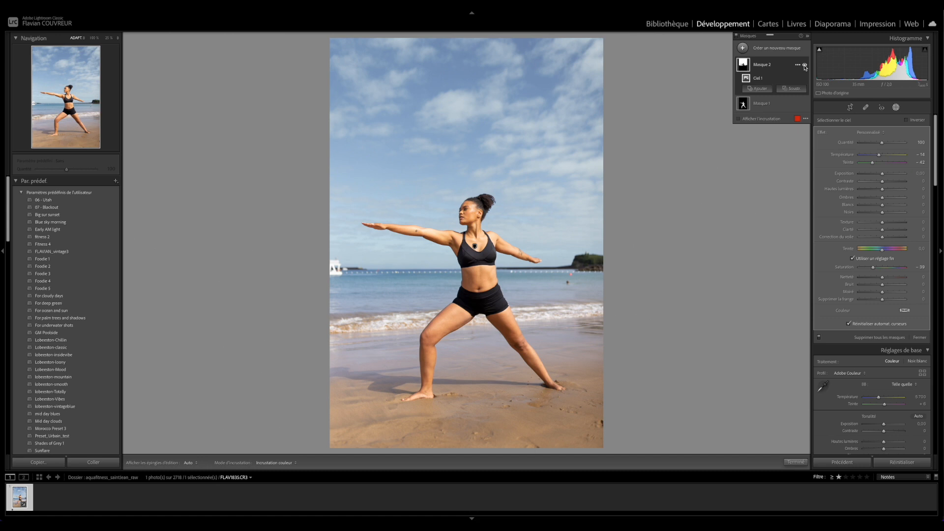
pyautogui.click(804, 66)
pyautogui.click(804, 65)
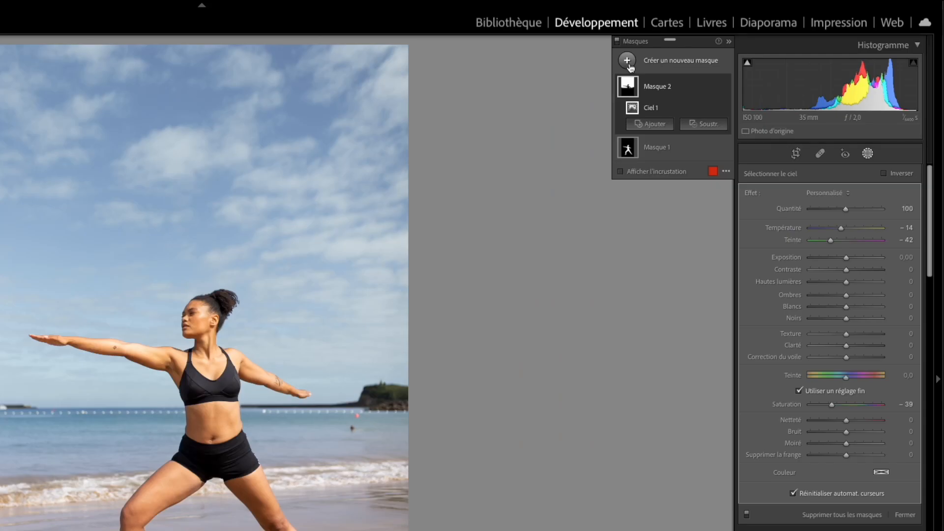
# - Add another subject-selection mask, invert it to cover the background, and hide its overlay
pyautogui.click(629, 65)
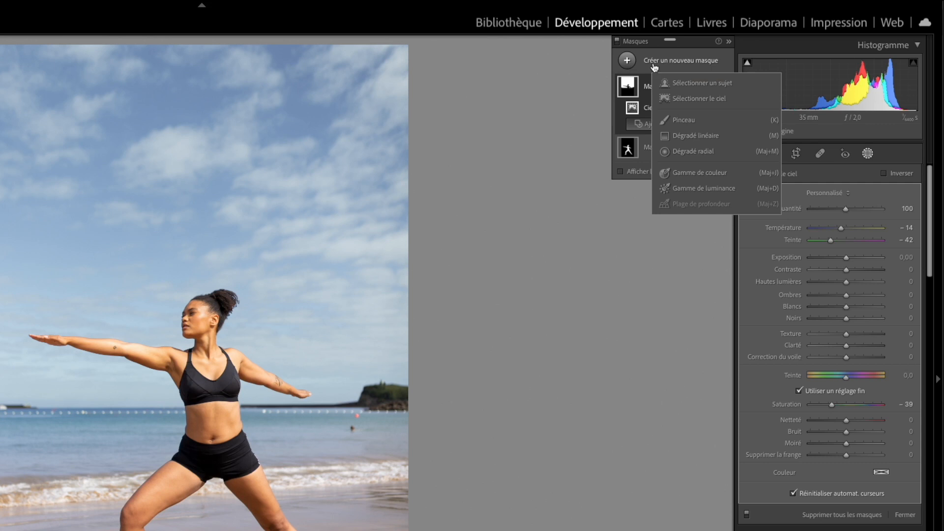
pyautogui.click(703, 83)
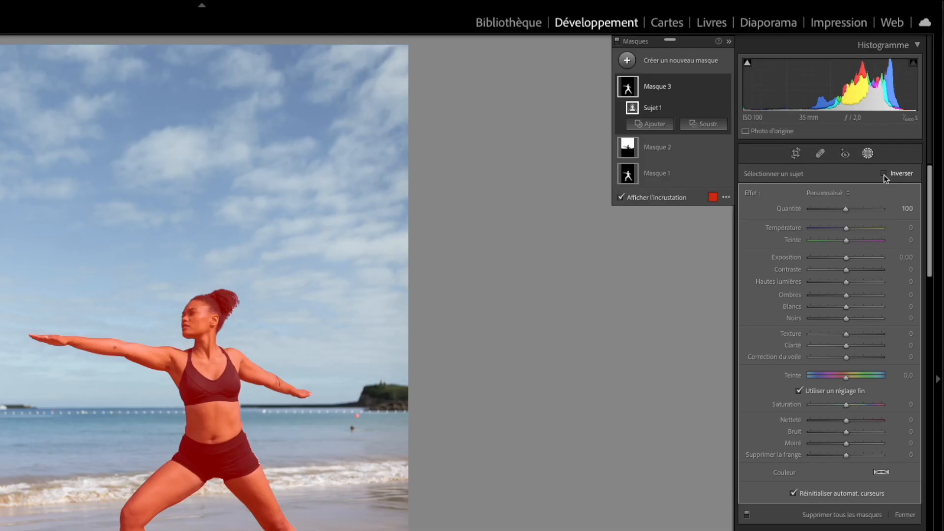
pyautogui.click(883, 175)
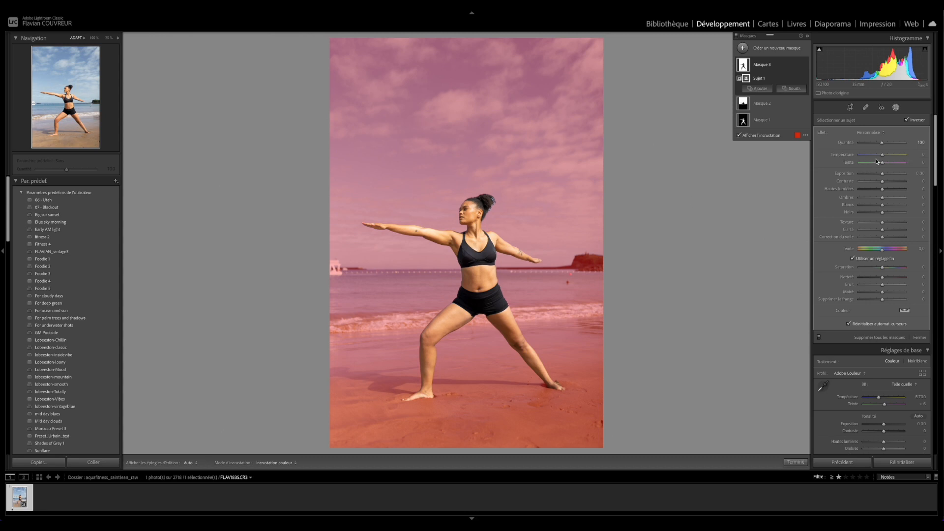
pyautogui.press('o')
# - Try warming the inverted background mask with temperature 30 and tint 19, and with temperature 80 and tint 64, comparing each against the hidden mask
pyautogui.moveTo(883, 156)
pyautogui.mouseDown()
pyautogui.moveTo(892, 156)
pyautogui.moveTo(887, 165)
pyautogui.mouseUp()
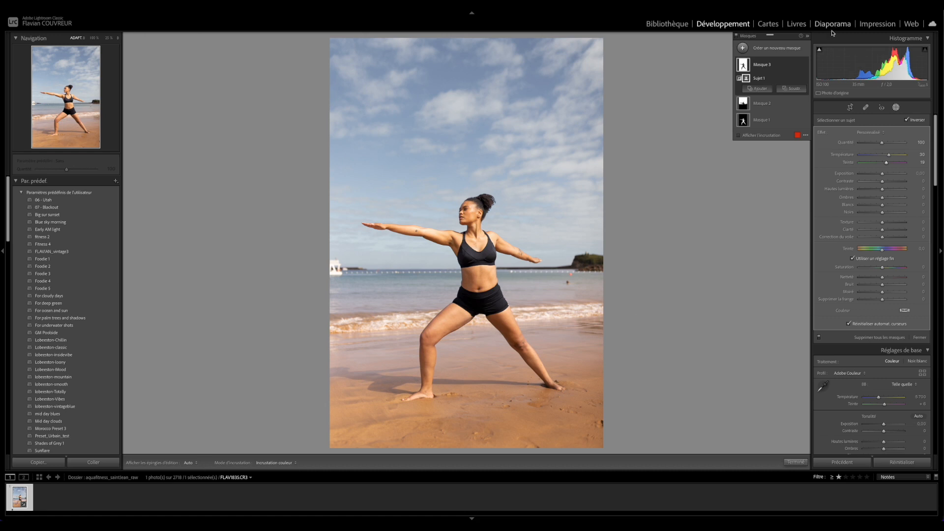
pyautogui.click(804, 66)
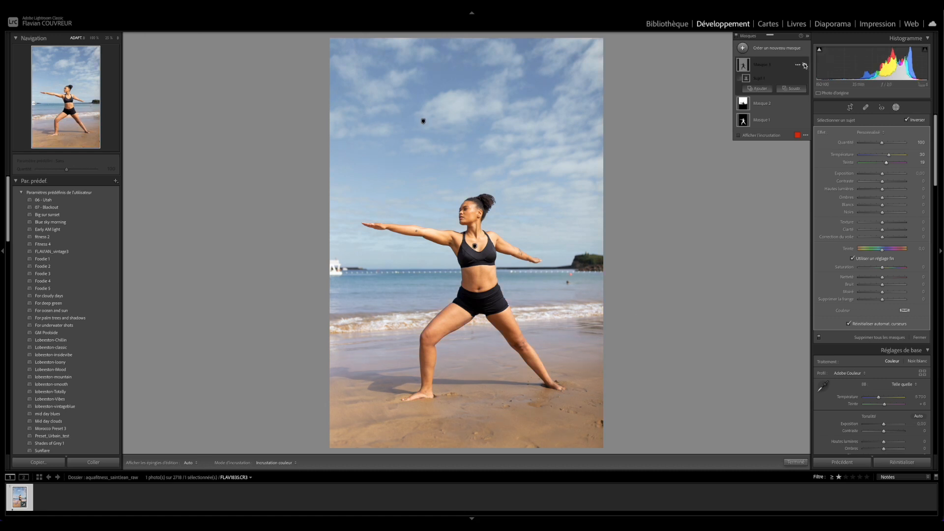
pyautogui.click(804, 65)
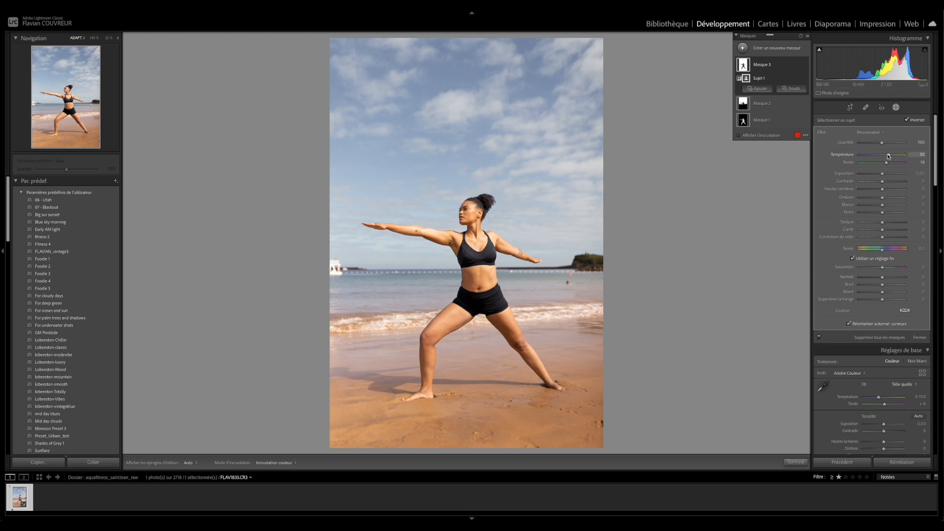
pyautogui.moveTo(889, 156)
pyautogui.mouseDown()
pyautogui.moveTo(900, 155)
pyautogui.moveTo(895, 162)
pyautogui.mouseUp()
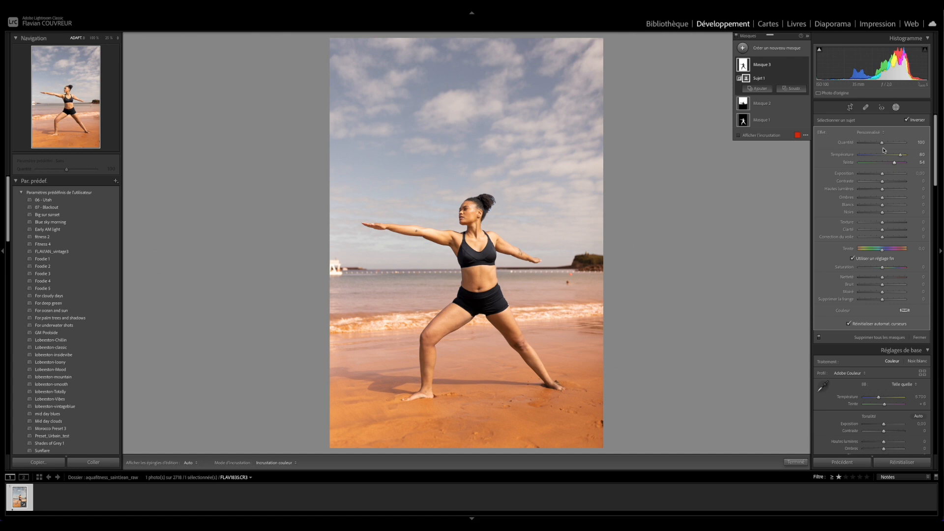
pyautogui.click(804, 66)
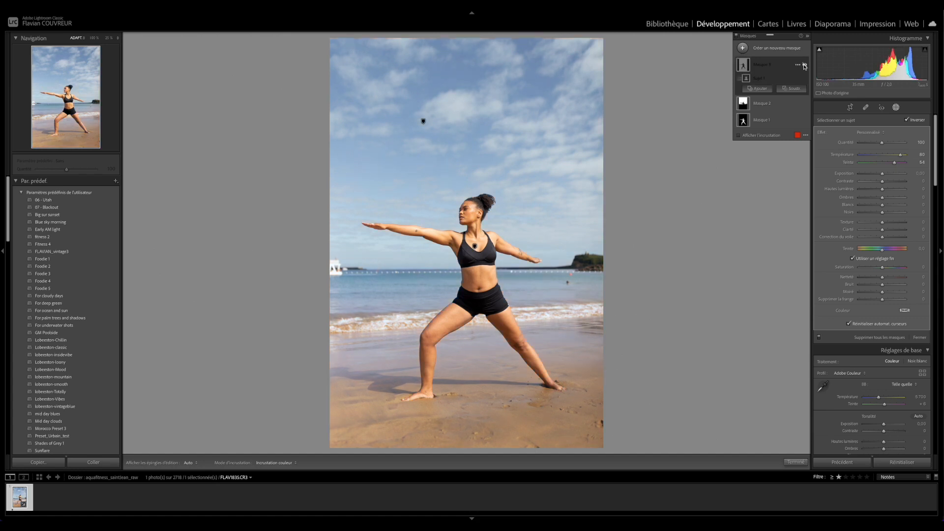
pyautogui.click(804, 65)
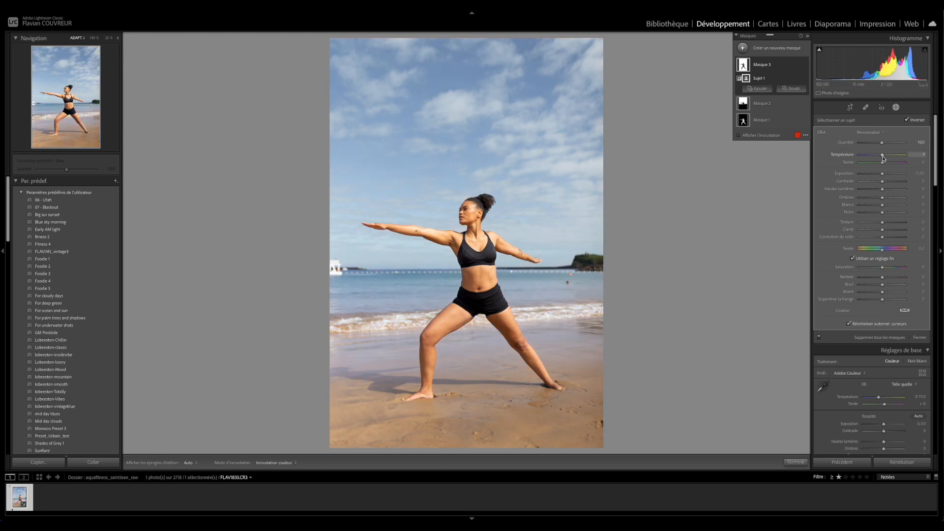
# - Set the inverted background mask's temperature to 19 and compare the photo with the mask off and on
pyautogui.moveTo(883, 156); pyautogui.dragTo(886, 156)
pyautogui.click(805, 64)
pyautogui.click(805, 65)
pyautogui.click(805, 64)
pyautogui.click(805, 64)
pyautogui.click(805, 64)
pyautogui.click(805, 64)
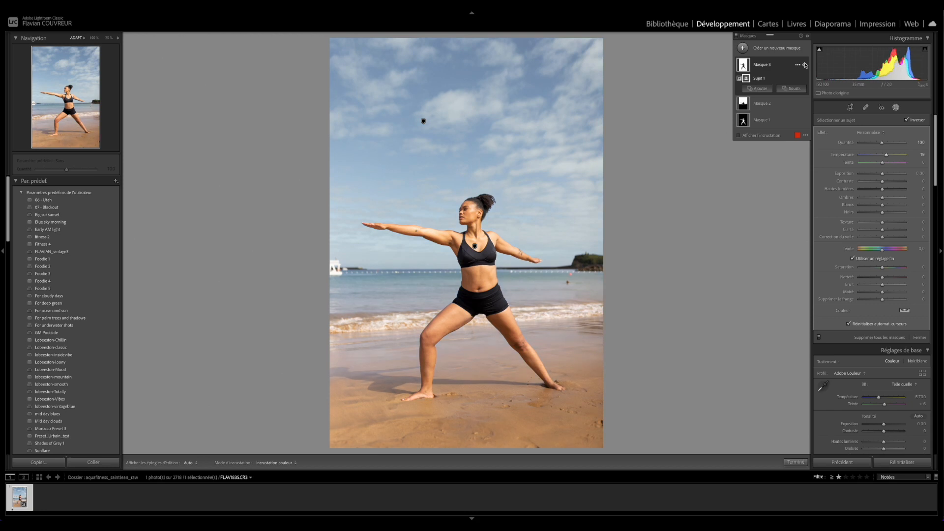
# - Add a new colour range mask sampled from the sand in the foreground
pyautogui.click(743, 49)
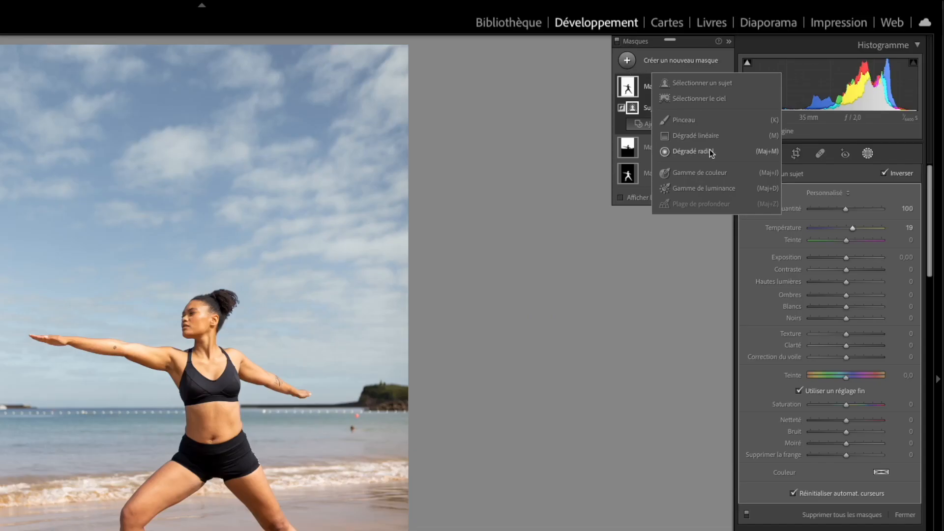
pyautogui.click(710, 172)
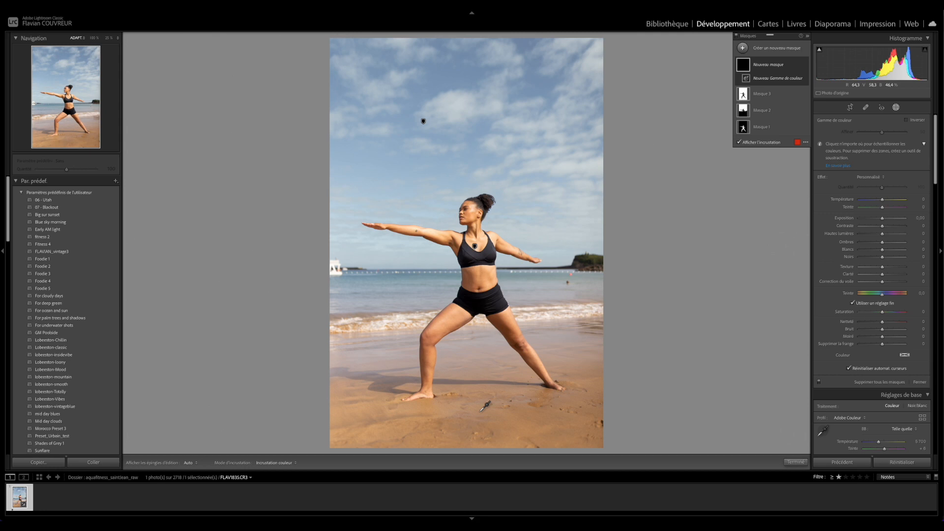
pyautogui.click(480, 411)
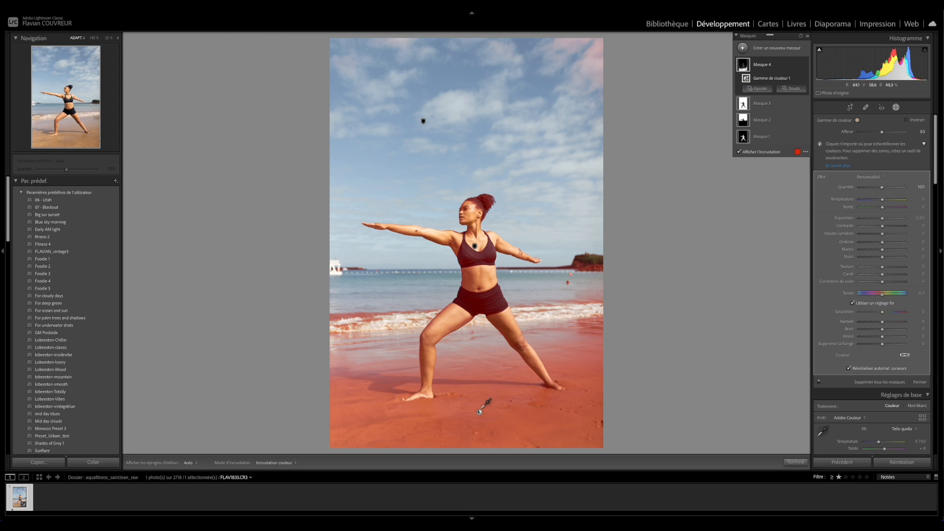
# - Set the sand mask's exposure to 1.40, temperature to -22, tint to 20 and saturation to -12, and compare with the mask off and on
pyautogui.moveTo(882, 221); pyautogui.dragTo(888, 220)
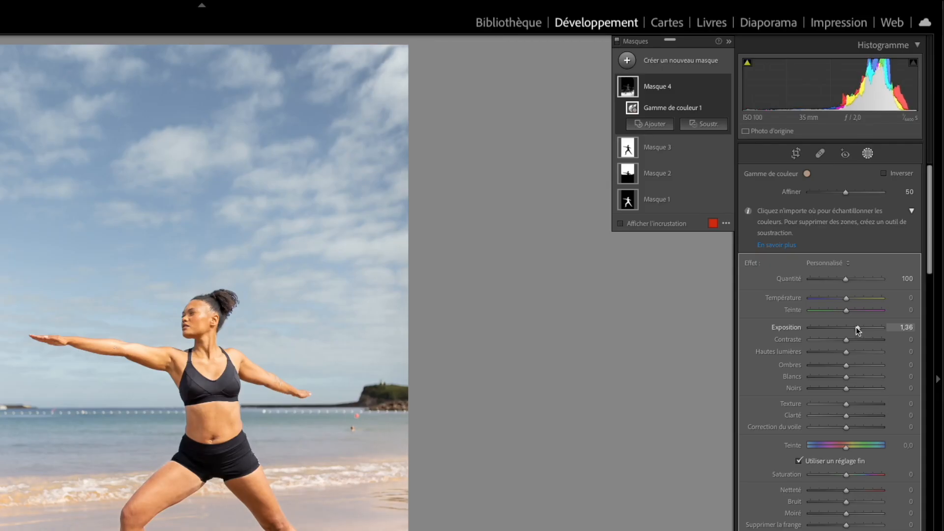
pyautogui.moveTo(856, 327); pyautogui.dragTo(837, 300)
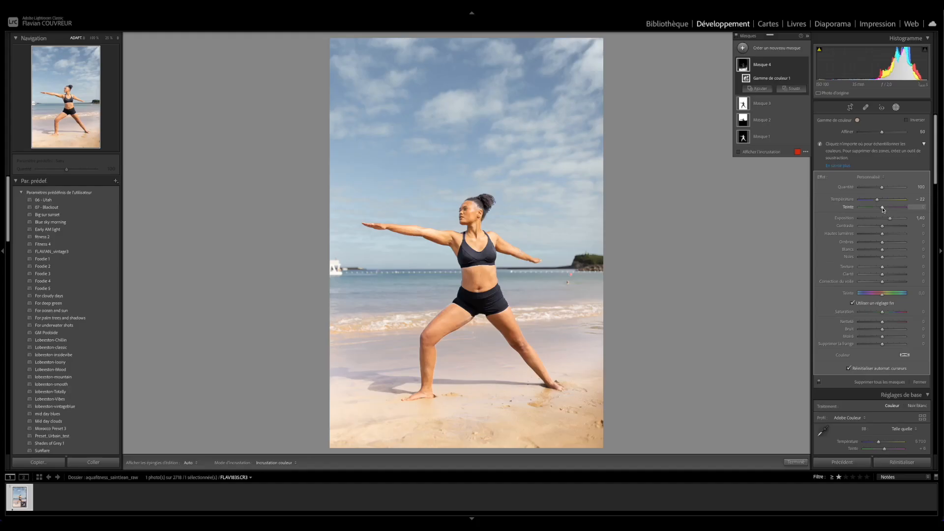
pyautogui.moveTo(884, 207); pyautogui.dragTo(887, 214)
pyautogui.moveTo(882, 312); pyautogui.dragTo(879, 313)
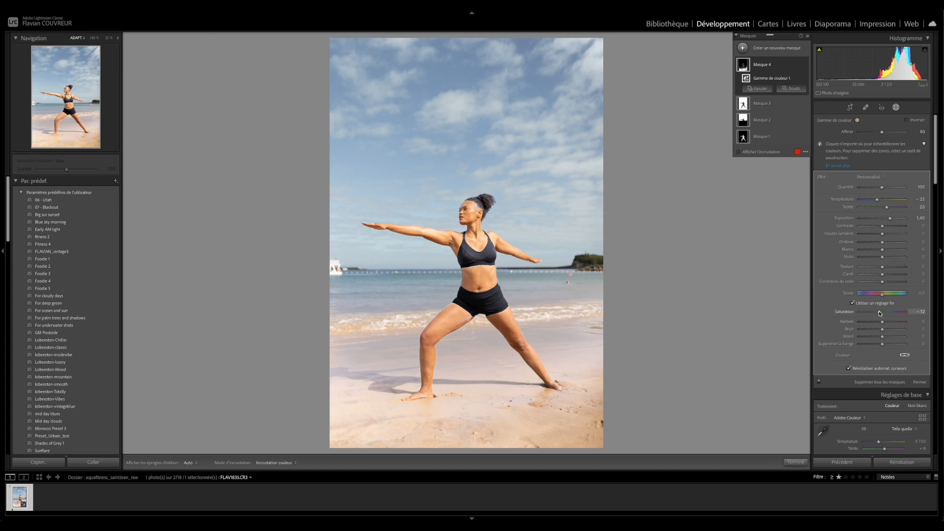
pyautogui.click(805, 65)
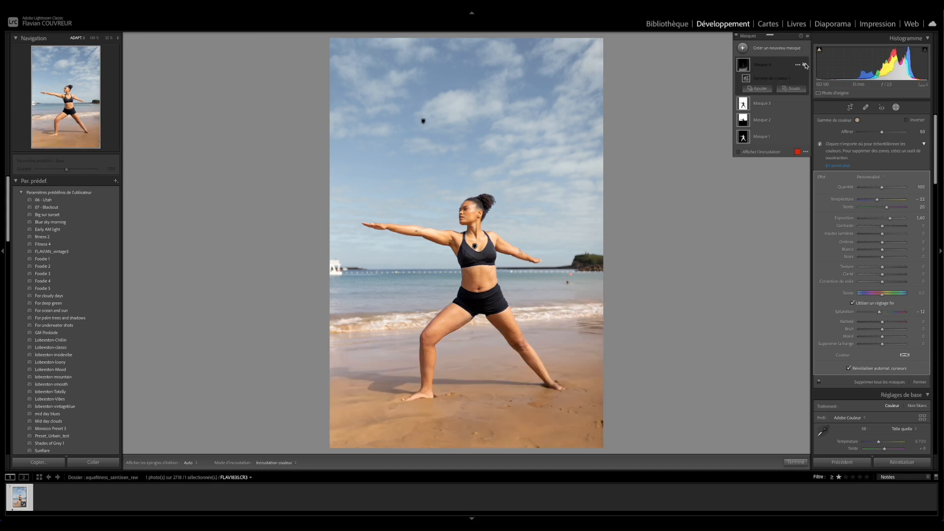
pyautogui.click(805, 65)
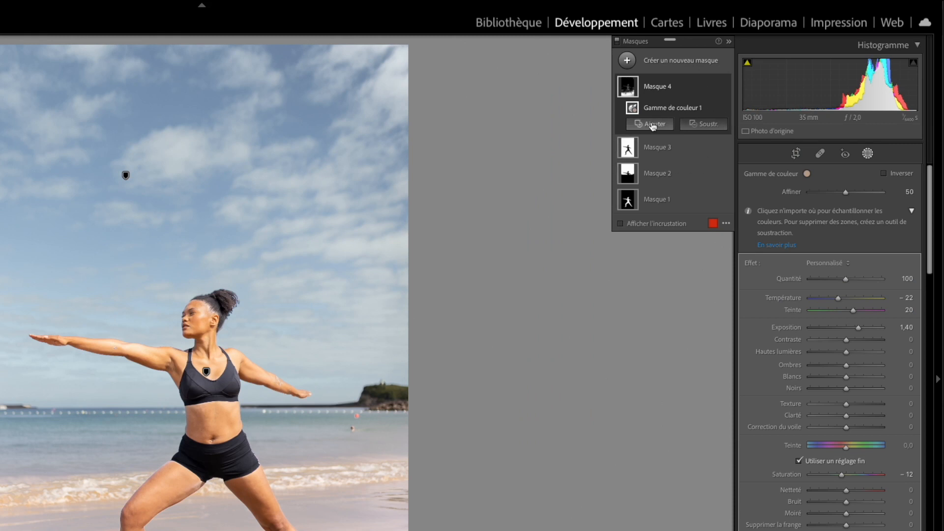
# - Subtract the subject from the sand colour range mask and compare the photo with the mask off and on
pyautogui.click(702, 125)
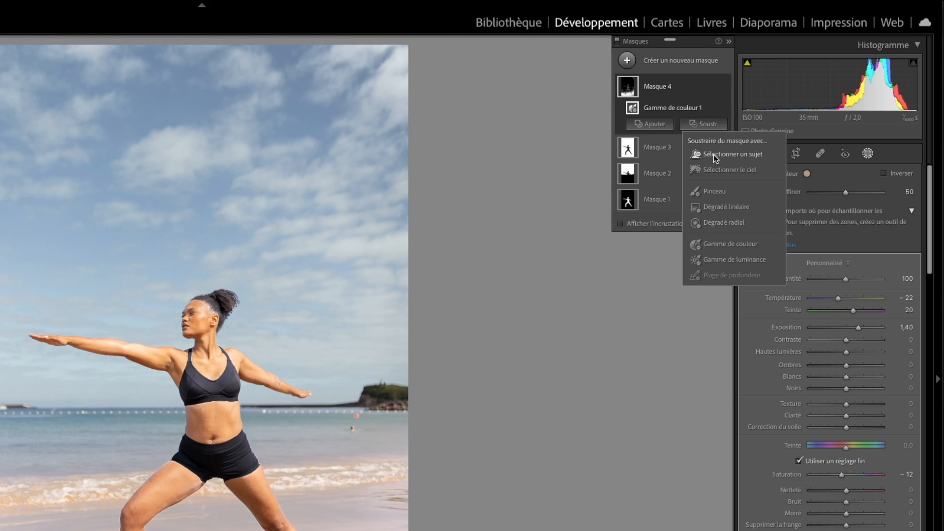
pyautogui.click(713, 154)
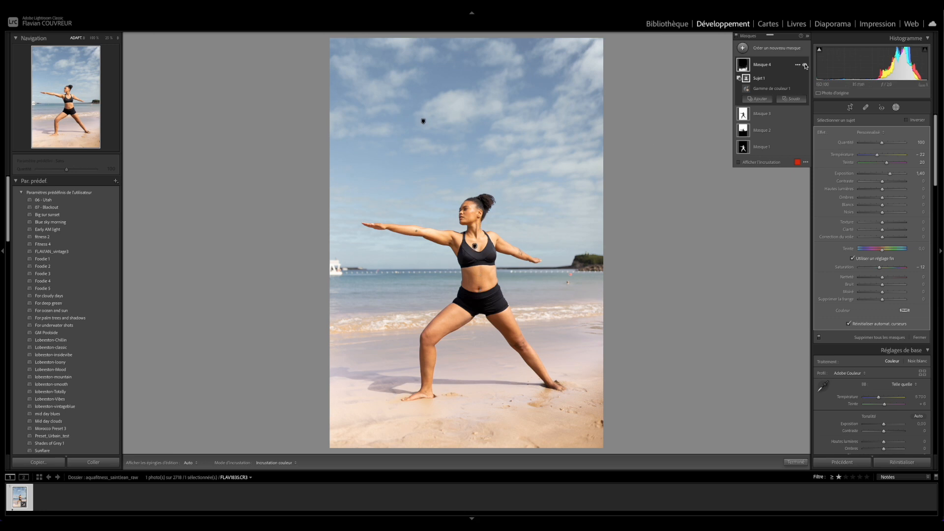
pyautogui.click(805, 65)
pyautogui.click(805, 65)
# - Soften the sand mask to temperature -18, tint 6 and exposure 1.20, and compare the photo with the mask off and on
pyautogui.moveTo(886, 162); pyautogui.dragTo(879, 157)
pyautogui.click(805, 65)
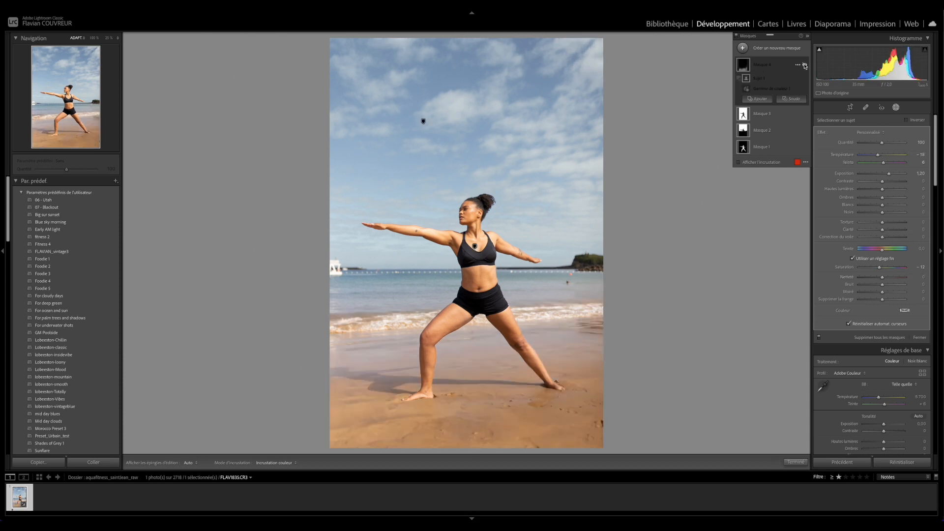
pyautogui.click(805, 64)
pyautogui.click(804, 65)
pyautogui.click(804, 65)
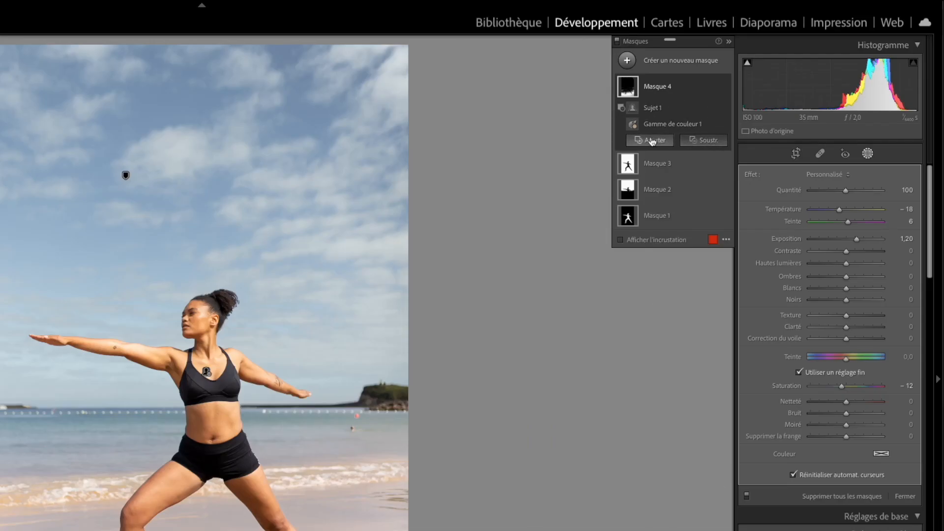
# - Try adding a brush to the sand mask by painting over the sky, and delete the brush component
pyautogui.click(659, 141)
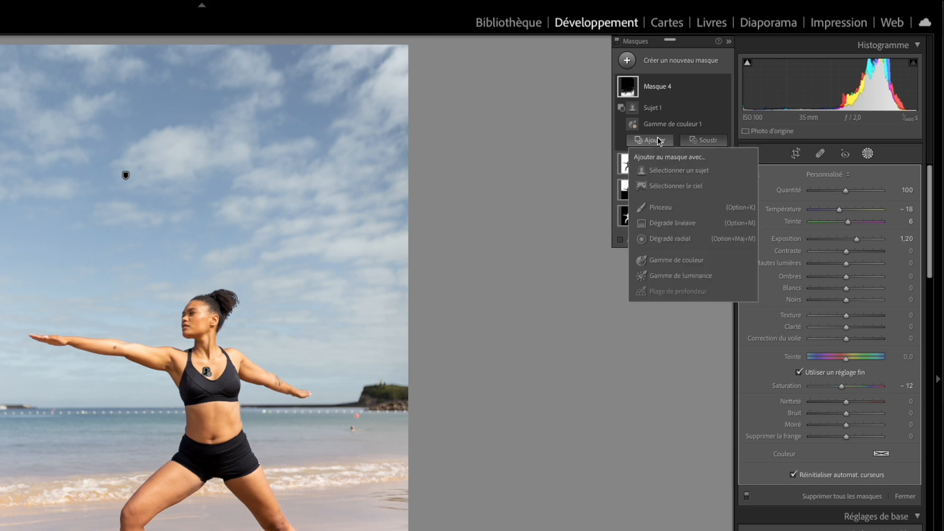
pyautogui.click(660, 207)
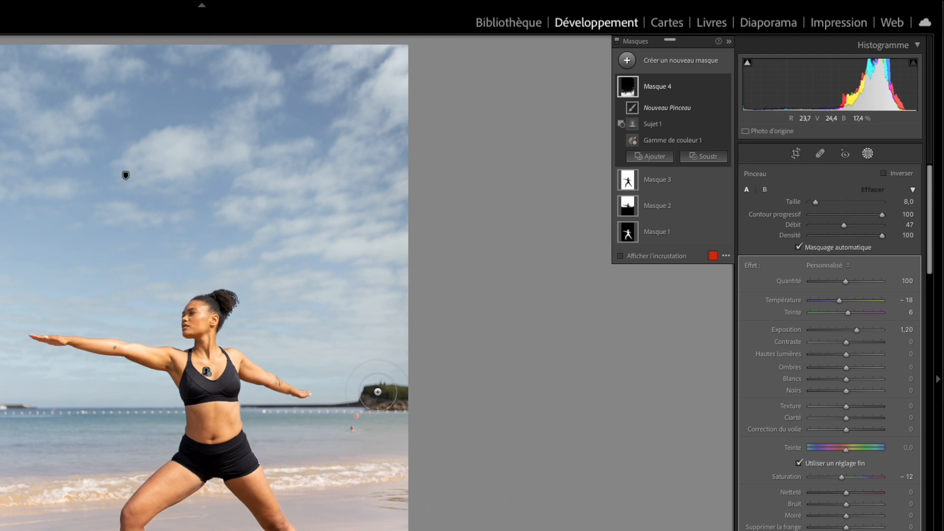
pyautogui.moveTo(372, 399); pyautogui.dragTo(372, 399)
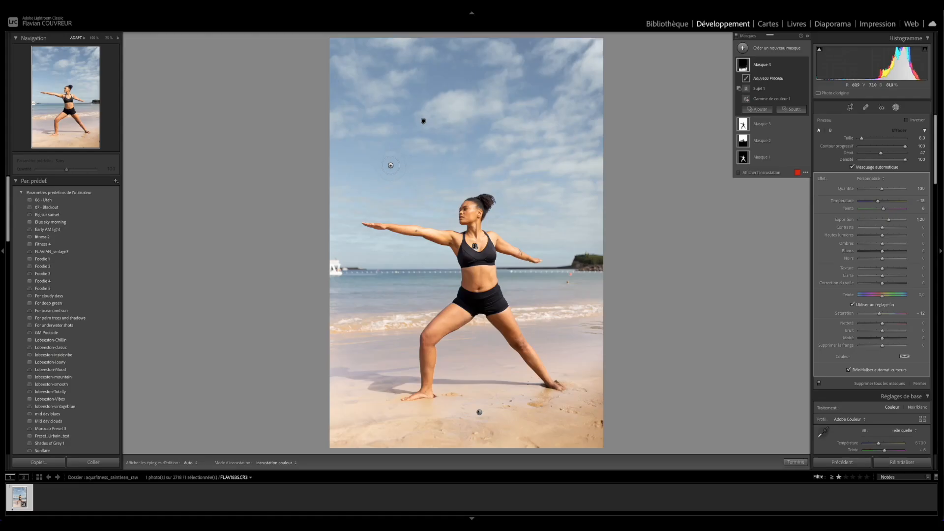
pyautogui.moveTo(367, 168)
pyautogui.mouseDown()
pyautogui.moveTo(431, 168)
pyautogui.moveTo(413, 142)
pyautogui.moveTo(364, 166)
pyautogui.moveTo(404, 157)
pyautogui.moveTo(384, 154)
pyautogui.moveTo(384, 144)
pyautogui.moveTo(414, 162)
pyautogui.mouseUp()
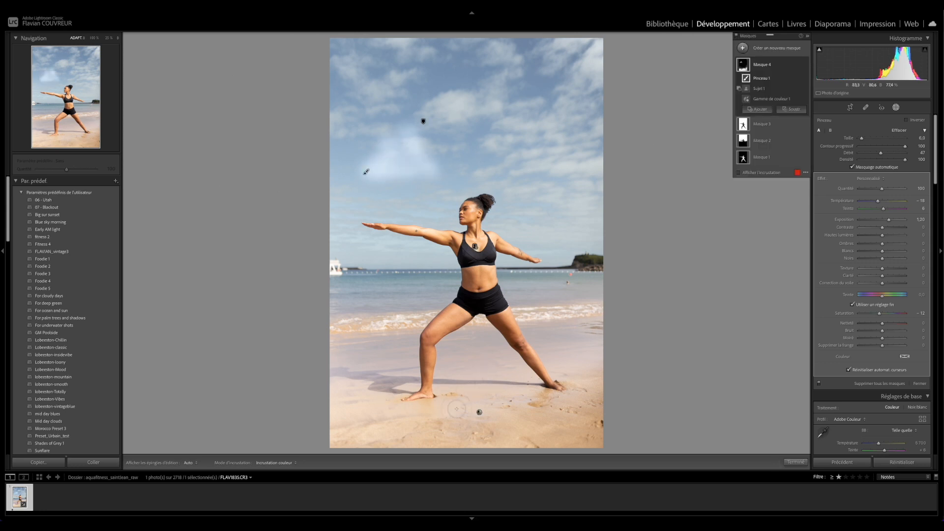
pyautogui.moveTo(480, 414)
pyautogui.press('Delete')
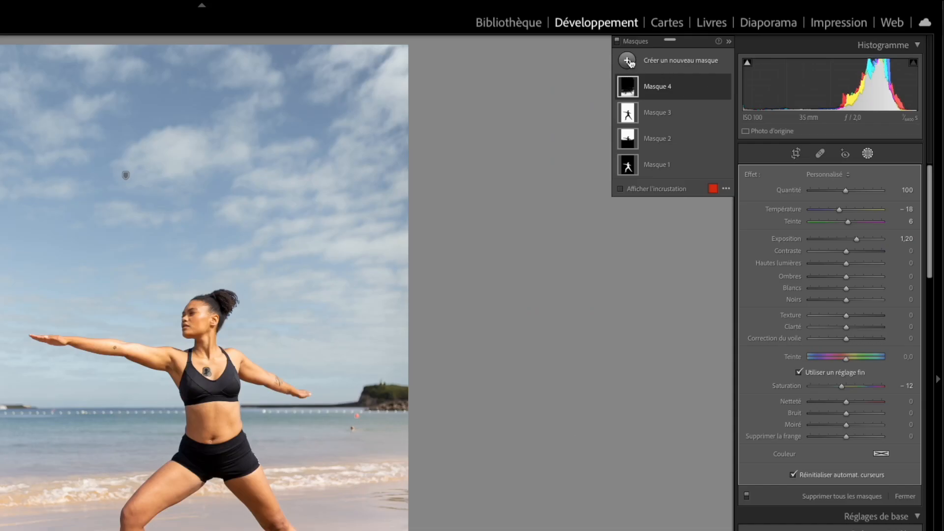
# - Add a horizontal linear gradient mask fading from the photo's right side to its left, and set its exposure to 1.07
pyautogui.click(743, 48)
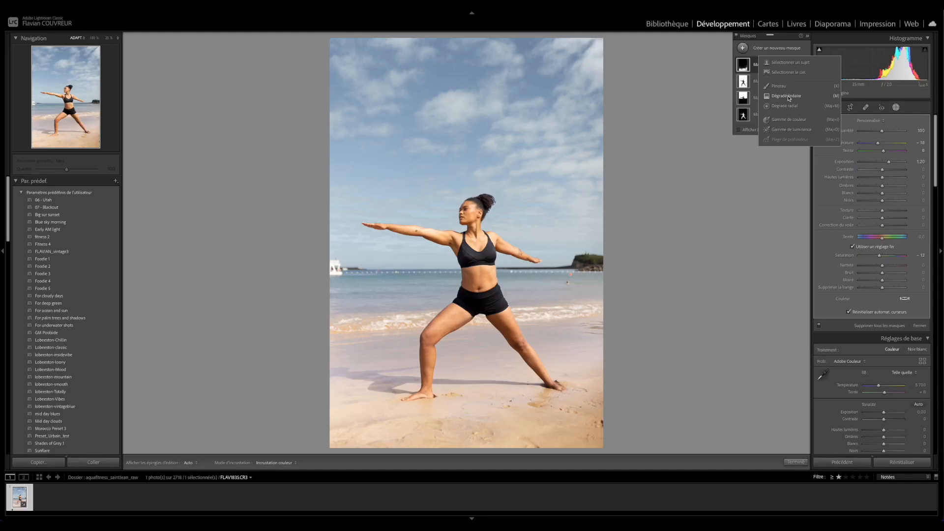
pyautogui.click(789, 97)
pyautogui.moveTo(423, 121); pyautogui.dragTo(480, 412)
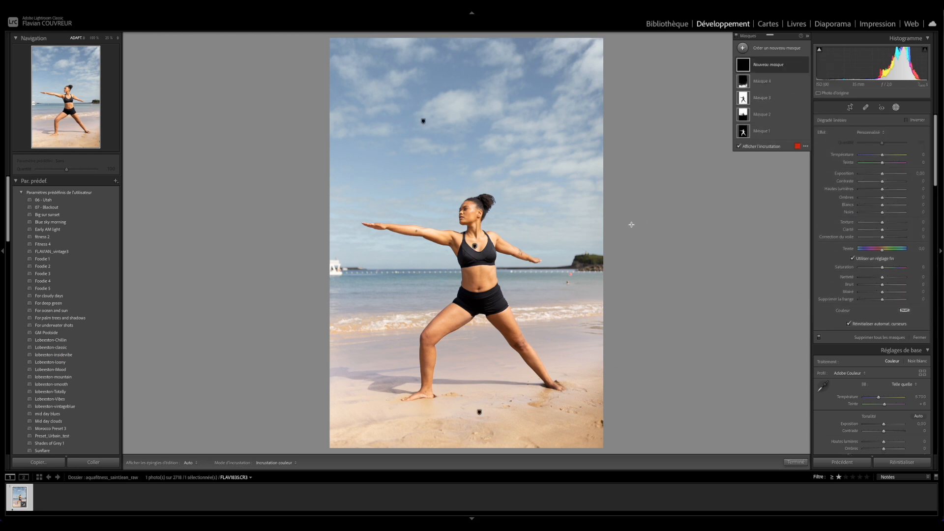
pyautogui.moveTo(472, 223); pyautogui.dragTo(278, 225)
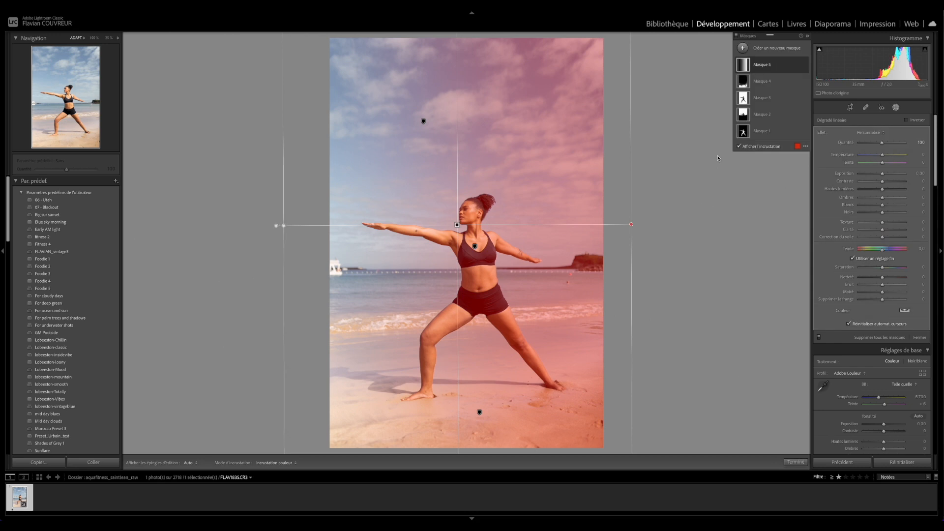
pyautogui.moveTo(882, 173); pyautogui.dragTo(887, 173)
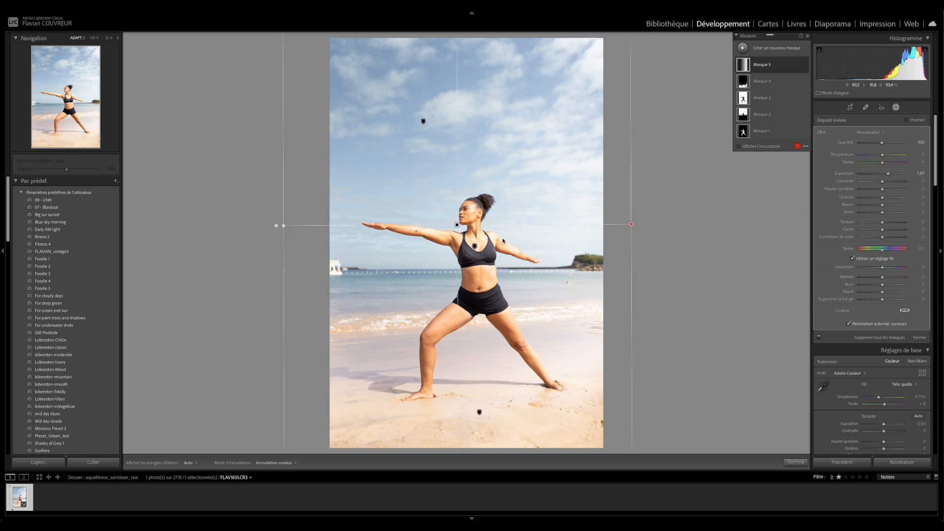
# - Subtract the subject from the linear gradient mask
pyautogui.click(782, 67)
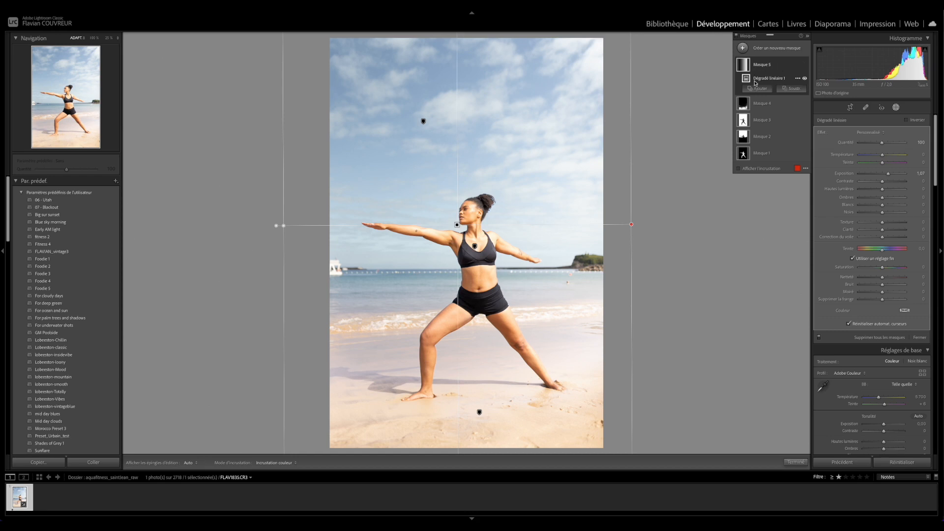
pyautogui.click(791, 89)
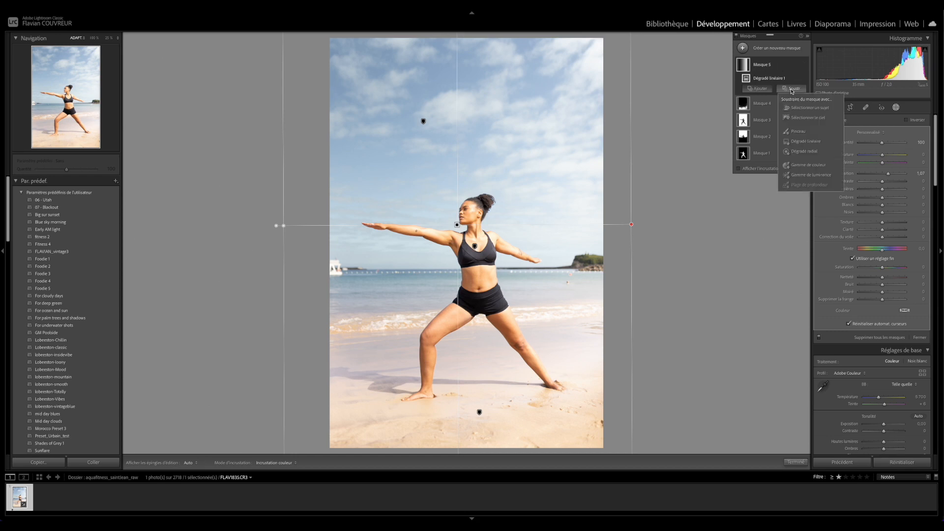
pyautogui.click(807, 107)
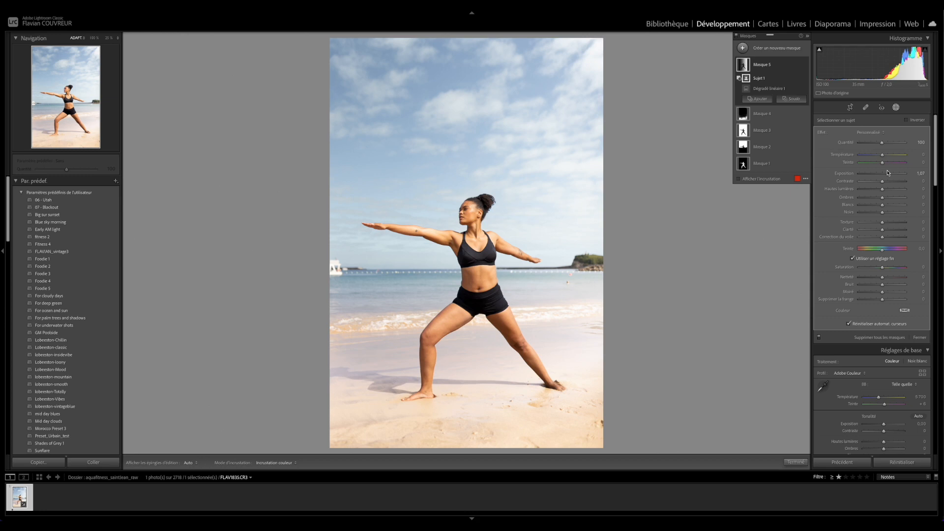
# - Set the gradient mask's exposure to 0.77, temperature to 16 and tint to 18, and check its coverage with the overlay
pyautogui.moveTo(887, 173); pyautogui.dragTo(884, 163)
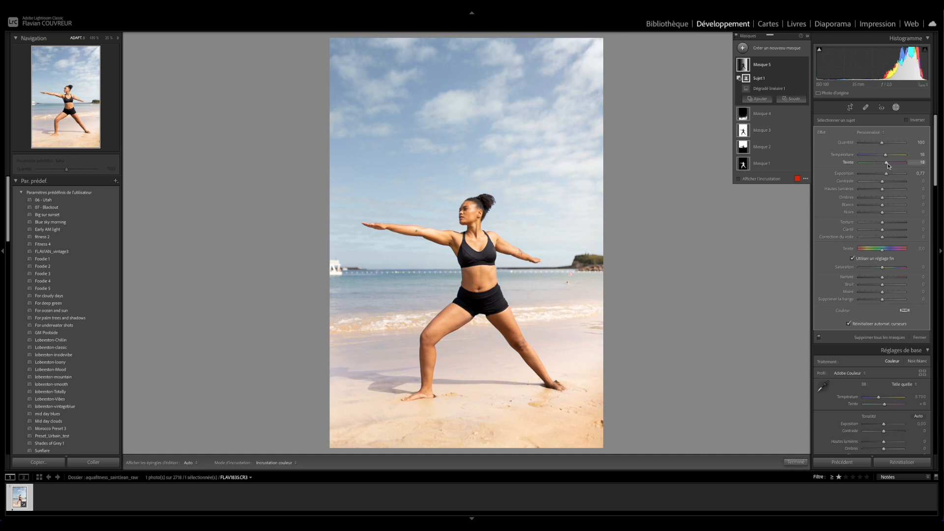
pyautogui.click(777, 66)
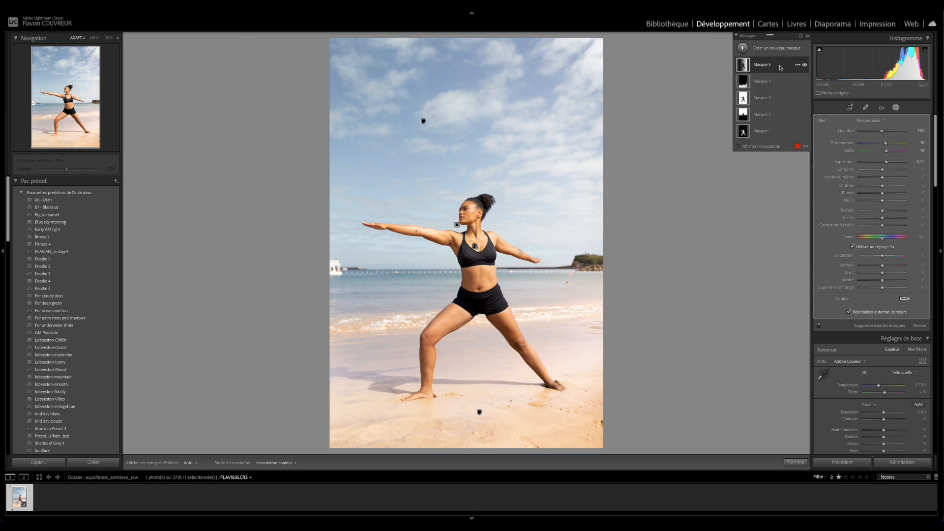
pyautogui.click(739, 146)
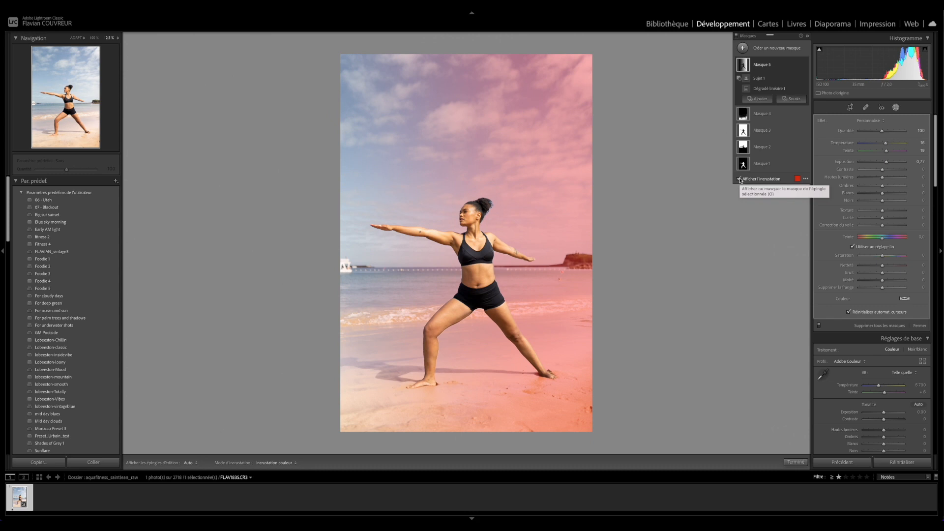
pyautogui.click(757, 100)
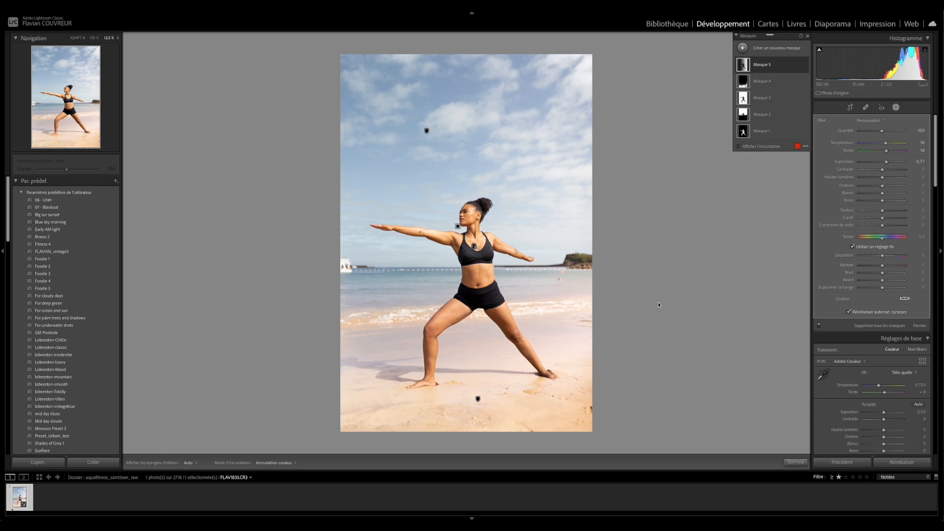
# - Close the masking tool and display the photo in a side-by-side before and after comparison
pyautogui.click(896, 107)
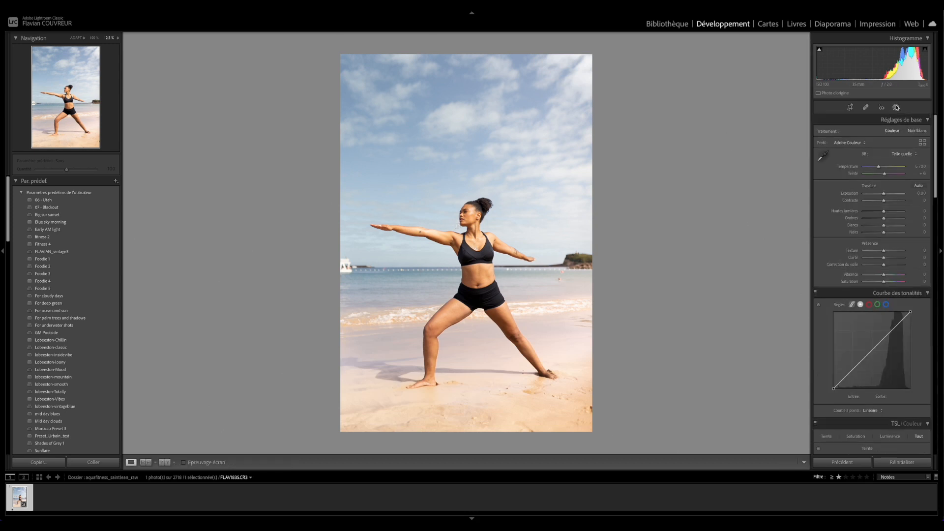
pyautogui.scroll(-10, 888, 219)
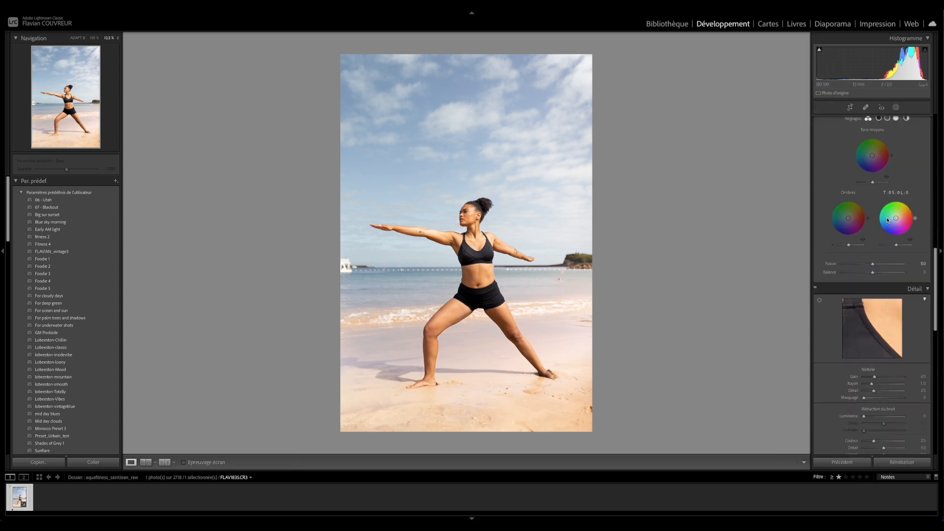
pyautogui.scroll(10, 888, 220)
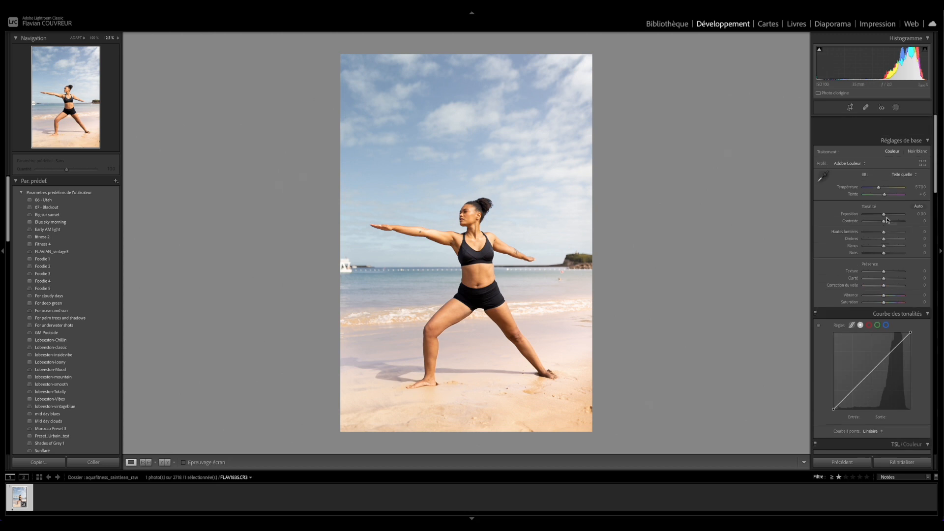
pyautogui.click(164, 462)
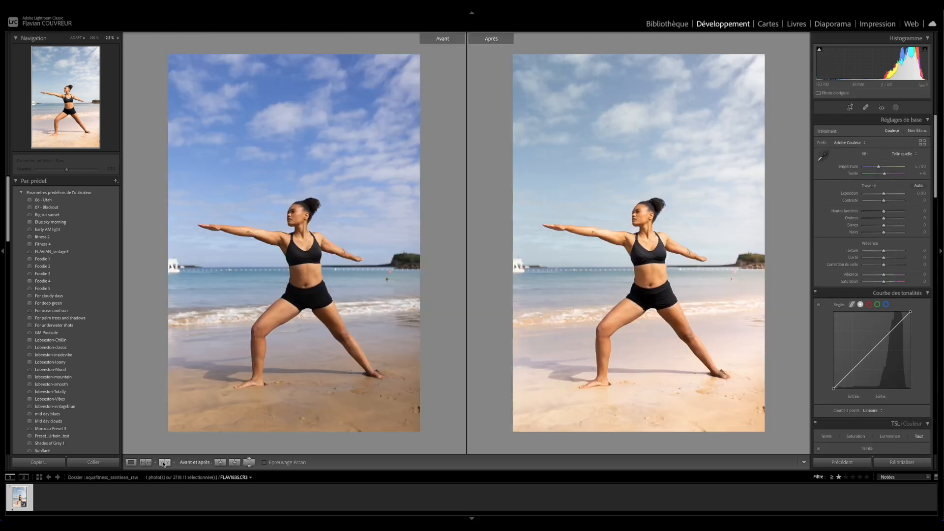